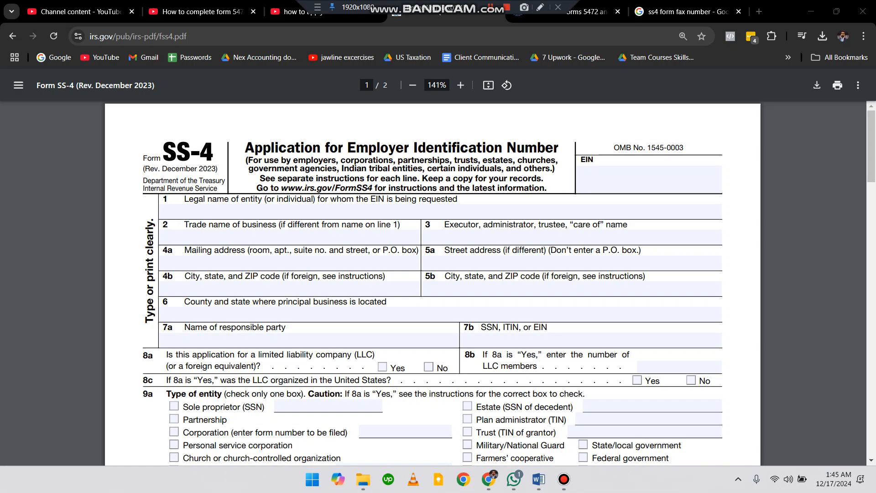
# Review the IRS fax numbers for Form SS-4 in the search results.
pyautogui.click(689, 12)
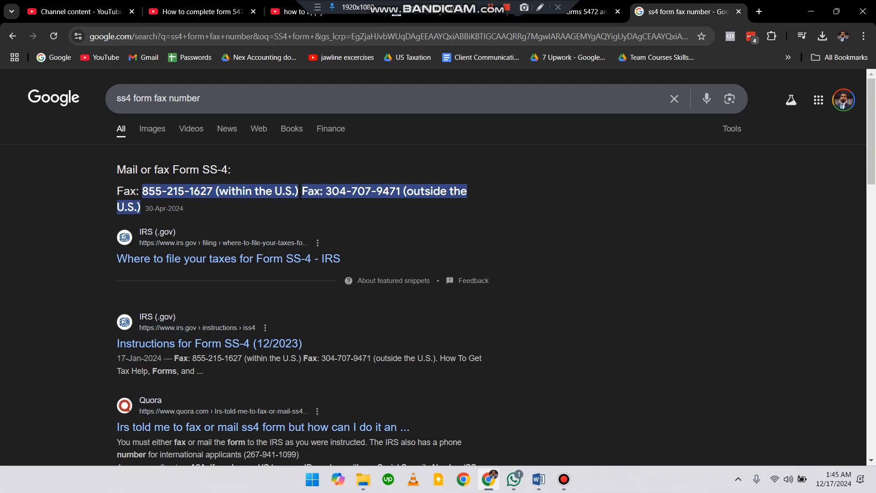
pyautogui.moveTo(142, 191); pyautogui.dragTo(213, 192)
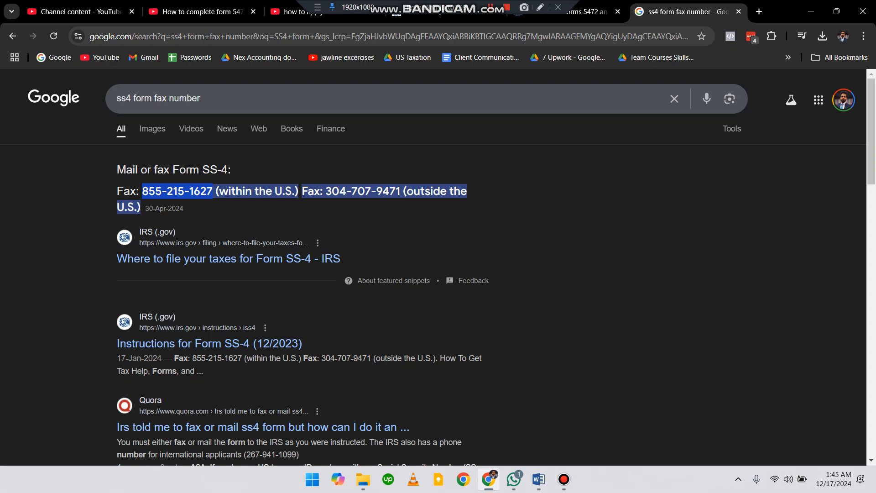
pyautogui.moveTo(332, 191); pyautogui.dragTo(401, 202)
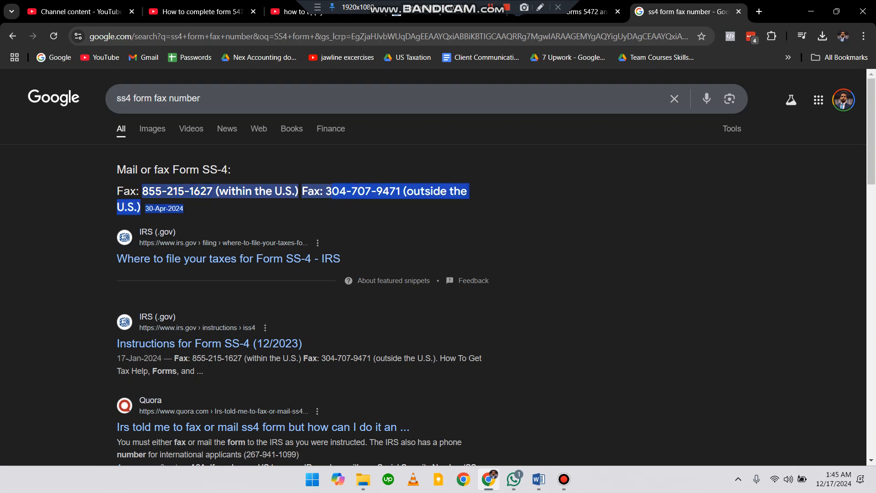
pyautogui.click(402, 205)
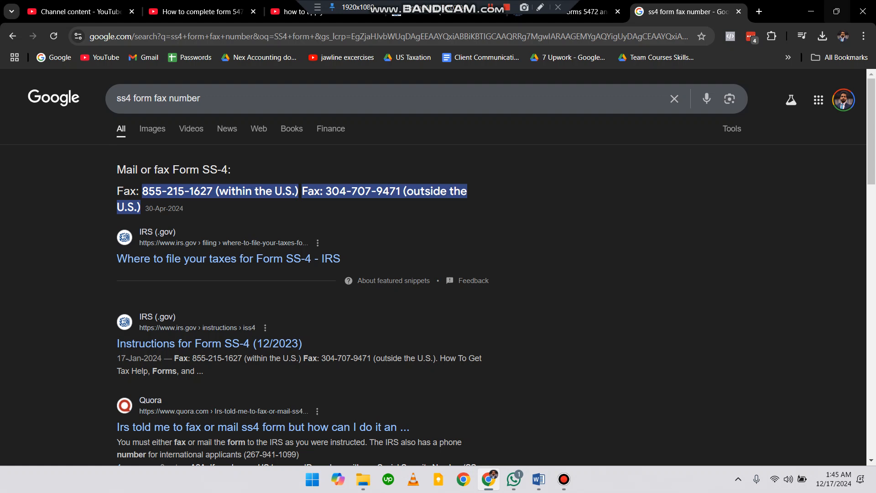
# Open the Fax.Plus website in a new tab and view its monthly pricing plans.
pyautogui.click(759, 11)
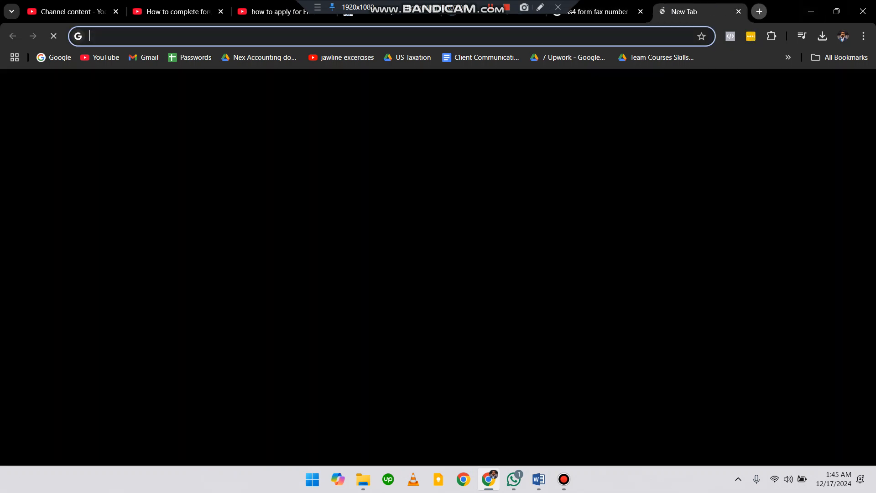
pyautogui.write('fax')
pyautogui.press('Return')
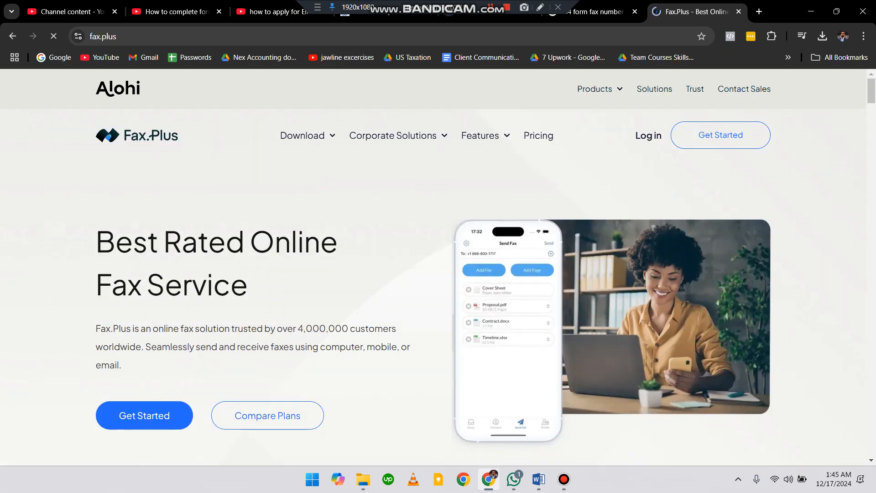
pyautogui.click(539, 135)
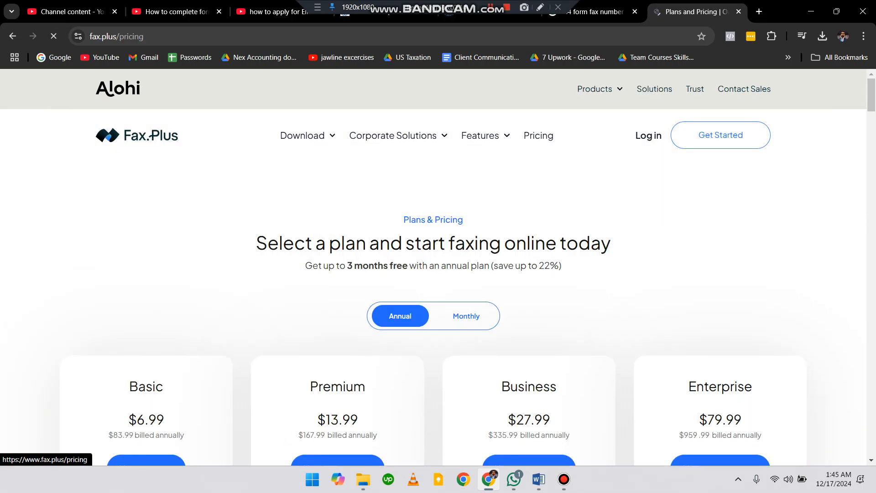
pyautogui.scroll(-3, 438, 268)
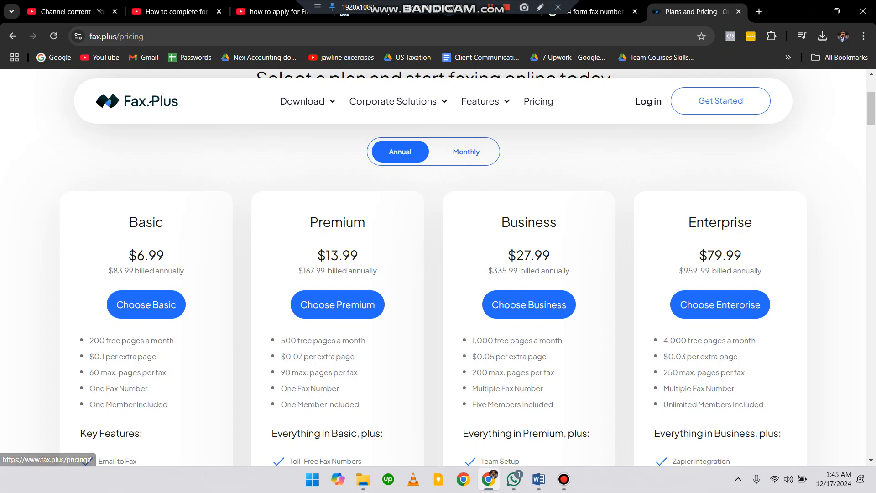
pyautogui.click(466, 152)
pyautogui.moveTo(129, 255); pyautogui.dragTo(165, 255)
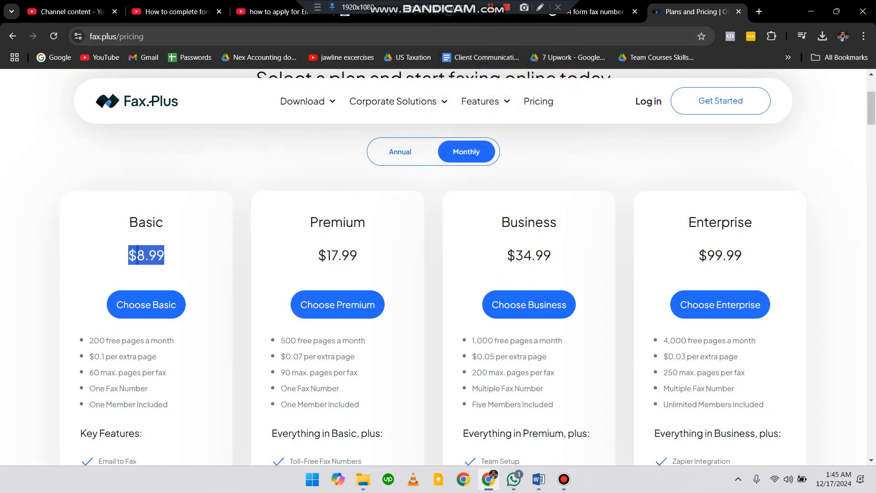
# Return to the SS-4 form and enter Down llc as the legal name on line 1.
pyautogui.click(490, 16)
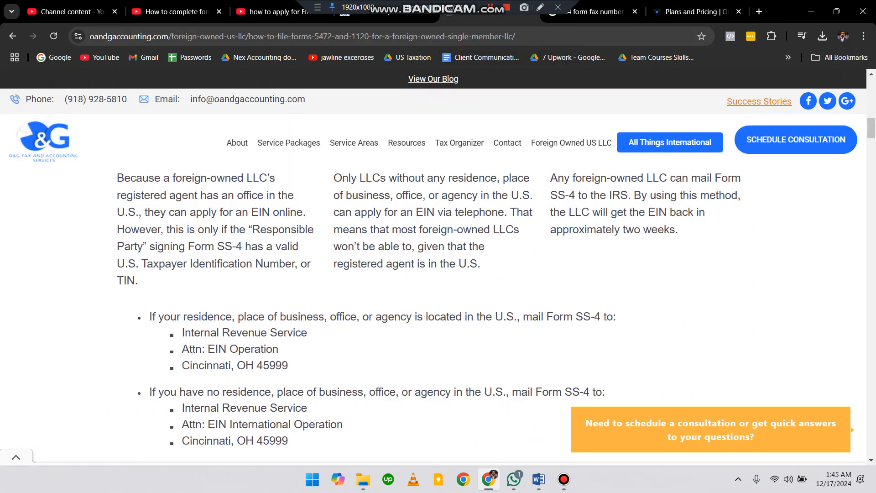
pyautogui.click(387, 16)
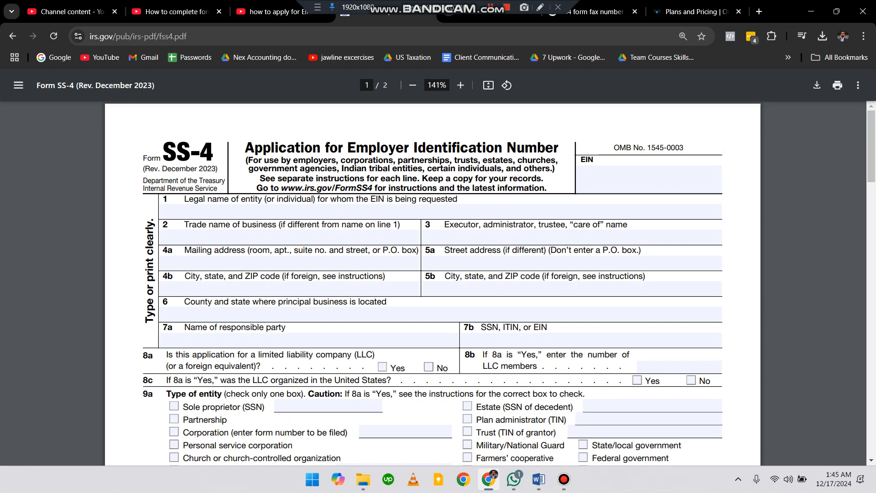
pyautogui.click(219, 211)
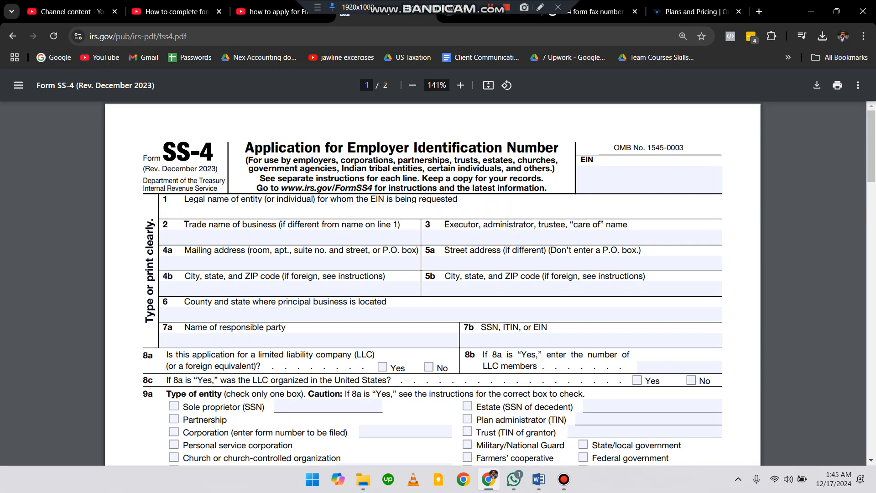
pyautogui.write('Down llc')
pyautogui.click(161, 237)
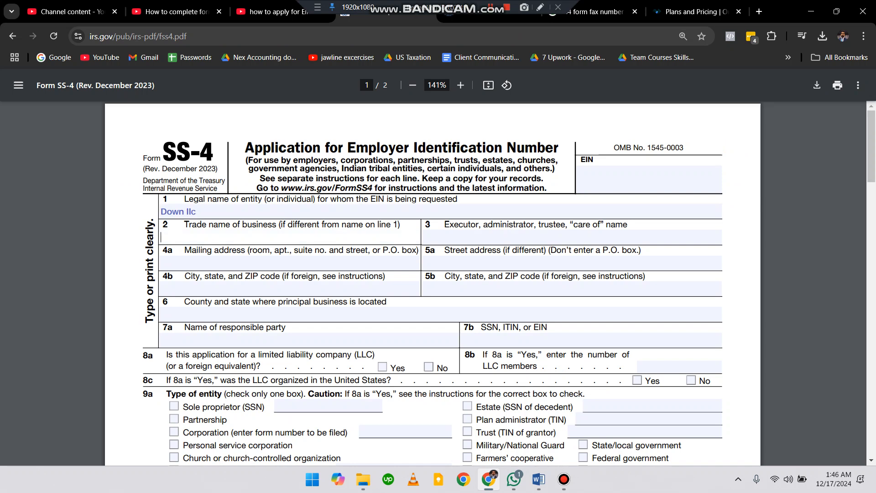
# Read through the trade name, address and location lines of the form.
pyautogui.moveTo(185, 225); pyautogui.dragTo(226, 225)
pyautogui.click(225, 225)
pyautogui.click(161, 237)
pyautogui.click(161, 263)
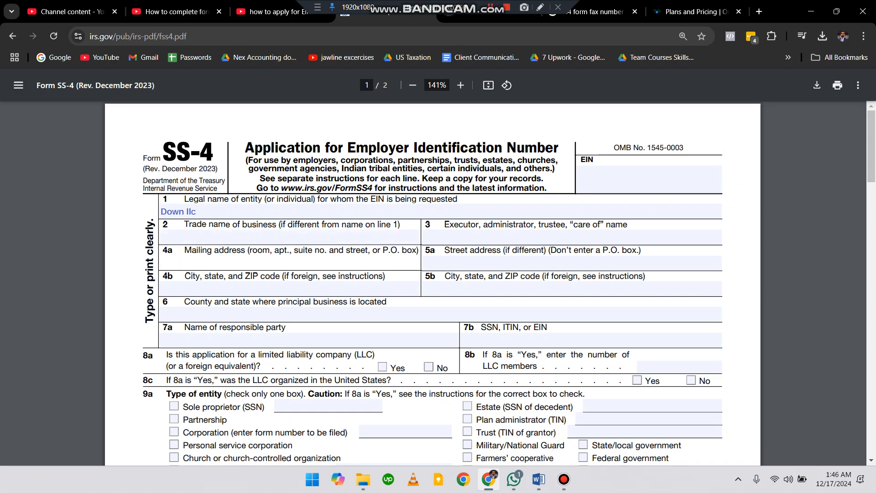
pyautogui.click(161, 288)
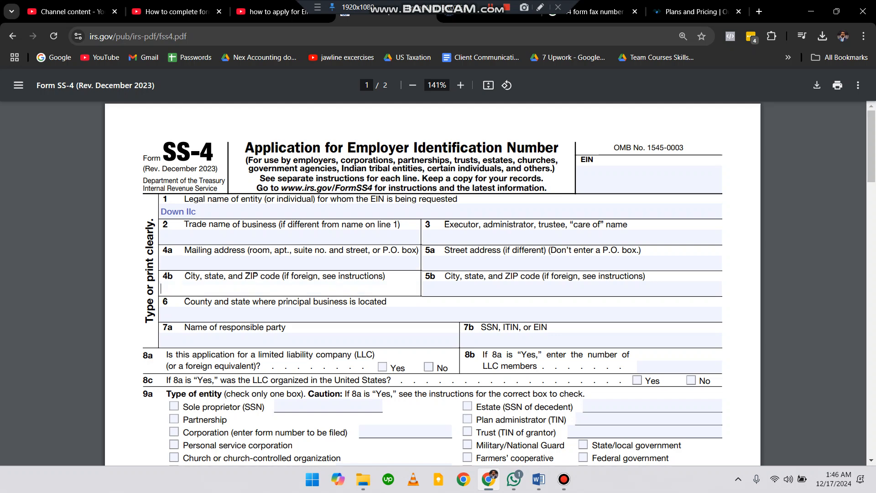
pyautogui.moveTo(445, 276); pyautogui.dragTo(519, 276)
pyautogui.click(519, 288)
pyautogui.click(516, 237)
pyautogui.click(516, 225)
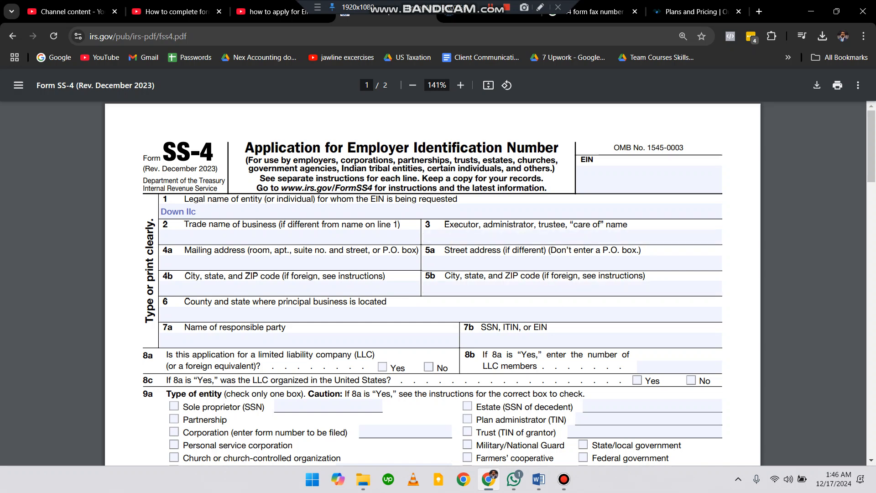
# Enter the responsible party's full name on line 7a.
pyautogui.scroll(-2, 432, 283)
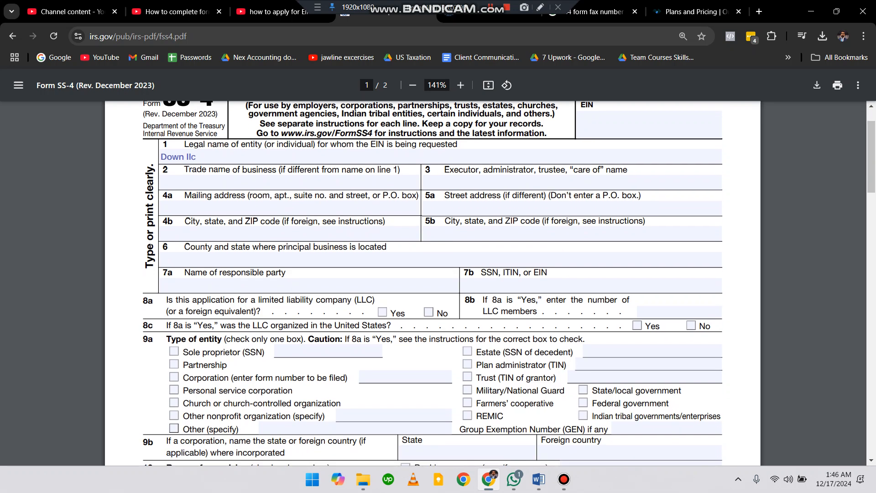
pyautogui.moveTo(168, 273)
pyautogui.mouseDown()
pyautogui.moveTo(287, 273)
pyautogui.moveTo(185, 273)
pyautogui.mouseUp()
pyautogui.click(289, 273)
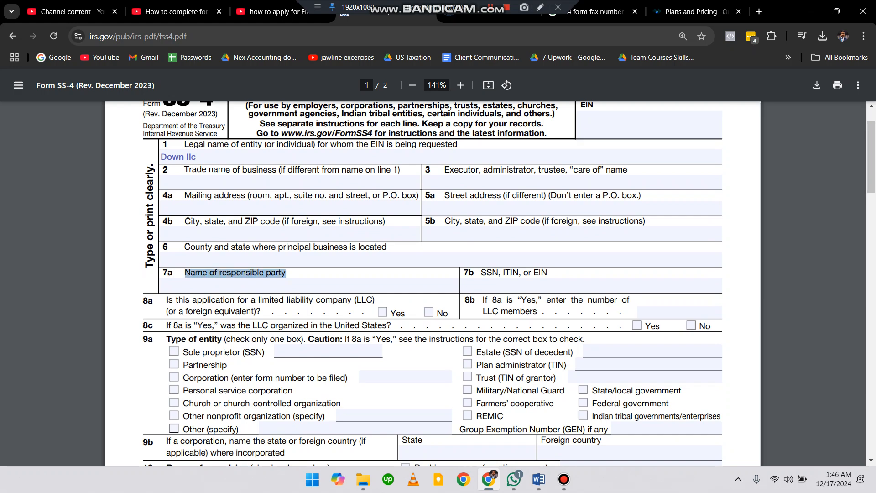
pyautogui.click(185, 273)
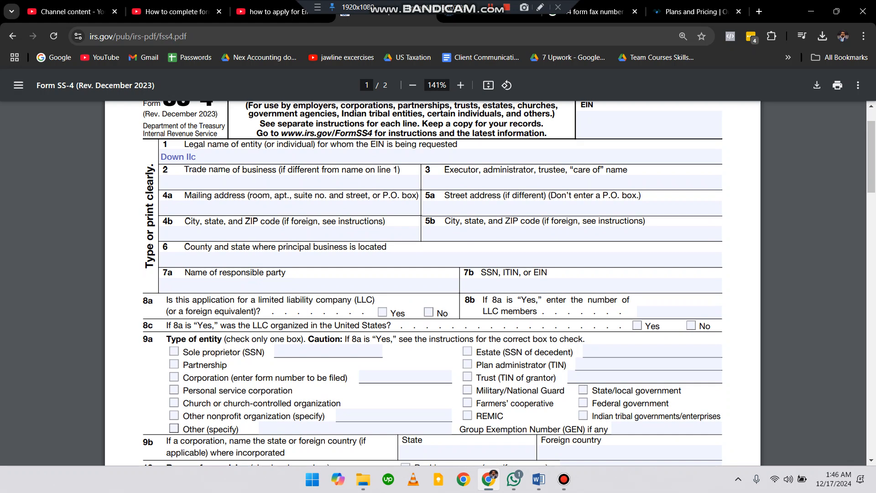
pyautogui.click(210, 286)
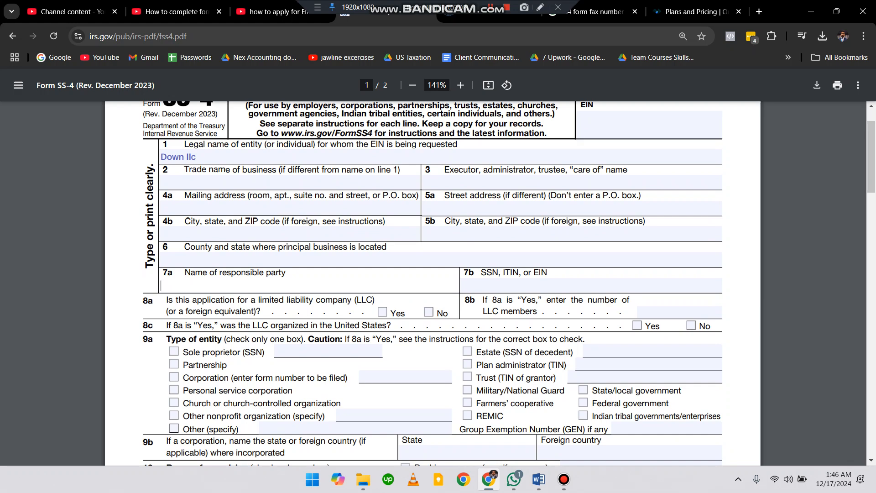
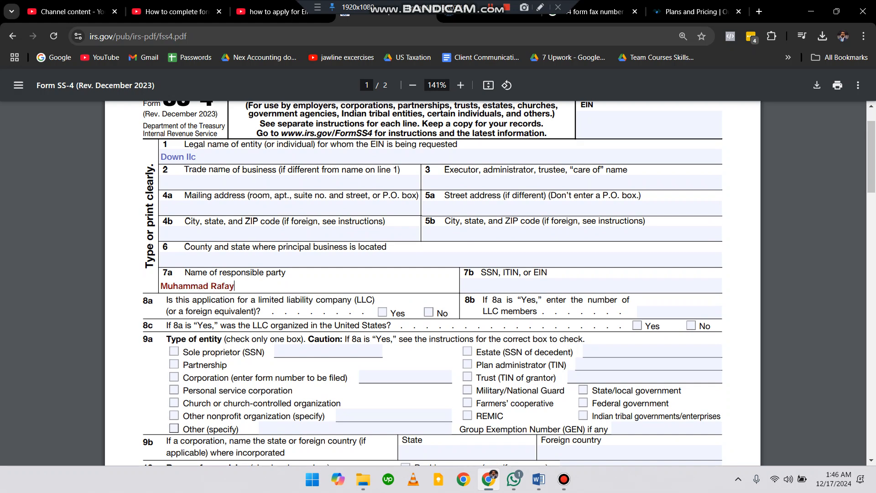
# Enter NA for the SSN, ITIN, or EIN on line 7b.
pyautogui.click(592, 285)
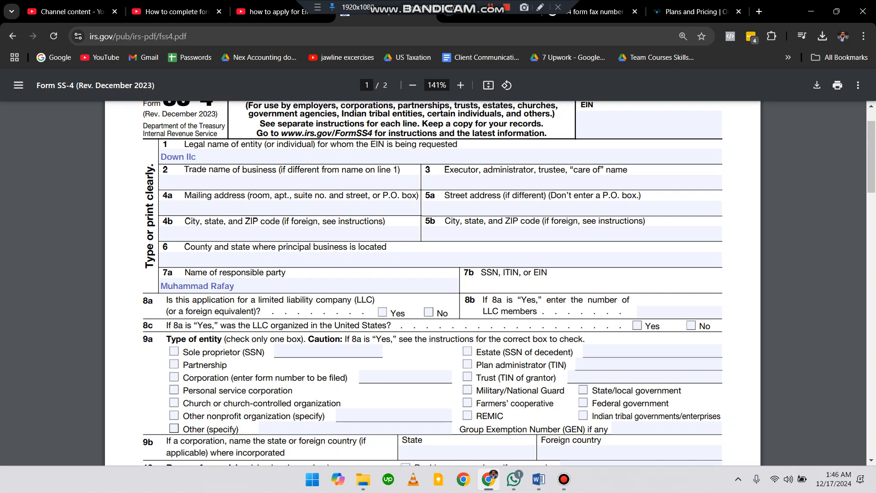
pyautogui.write('NA')
# Check Yes on line 8a to mark the application as for an LLC.
pyautogui.moveTo(175, 301); pyautogui.dragTo(235, 302)
pyautogui.click(235, 302)
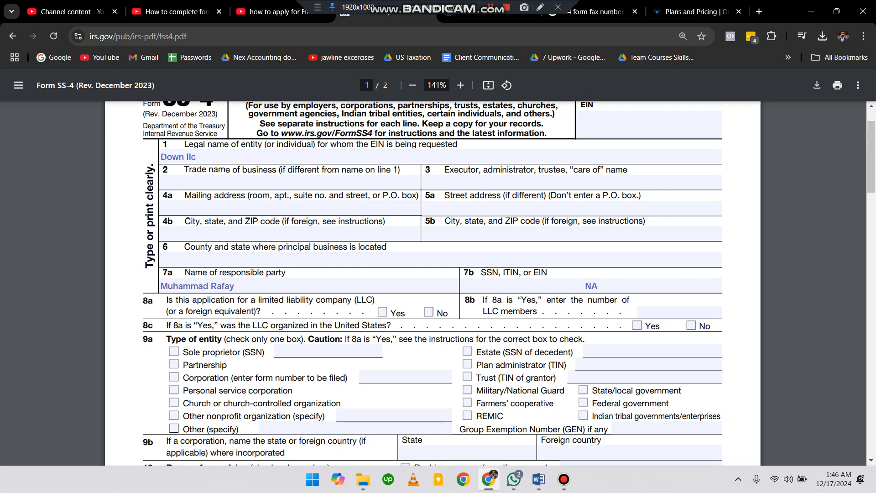
pyautogui.moveTo(375, 301); pyautogui.dragTo(333, 301)
pyautogui.click(382, 312)
pyautogui.scroll(-3, 433, 283)
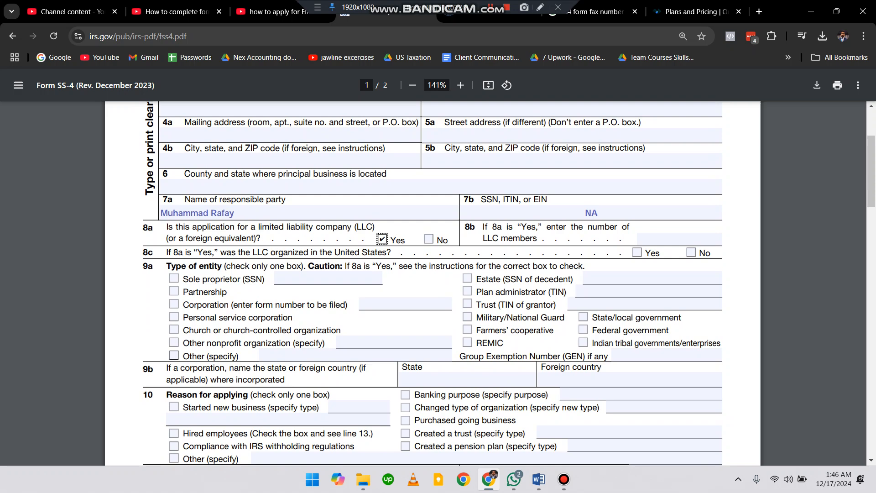
# Check Other as the type of entity on line 9a and specify Foreign owned Disregarded Entity.
pyautogui.click(174, 356)
pyautogui.click(319, 355)
pyautogui.write('L')
pyautogui.press('BackSpace')
pyautogui.write('Foreign owned D')
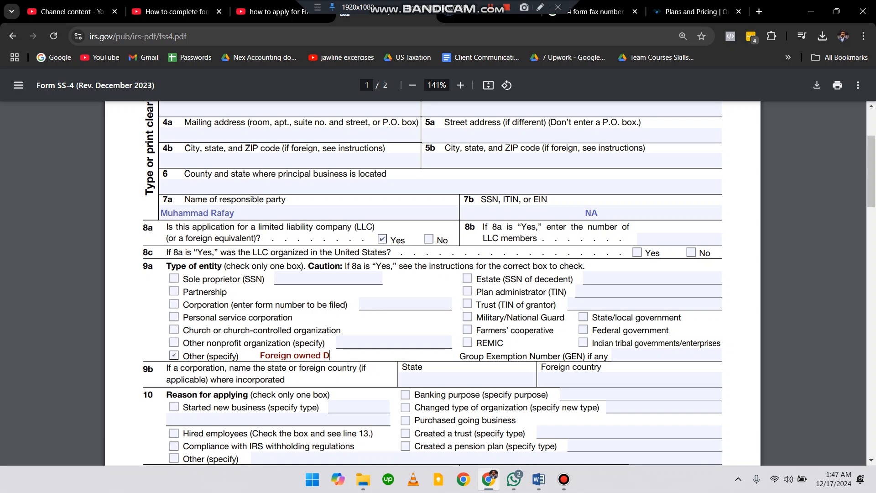
pyautogui.write('isregarded Entity')
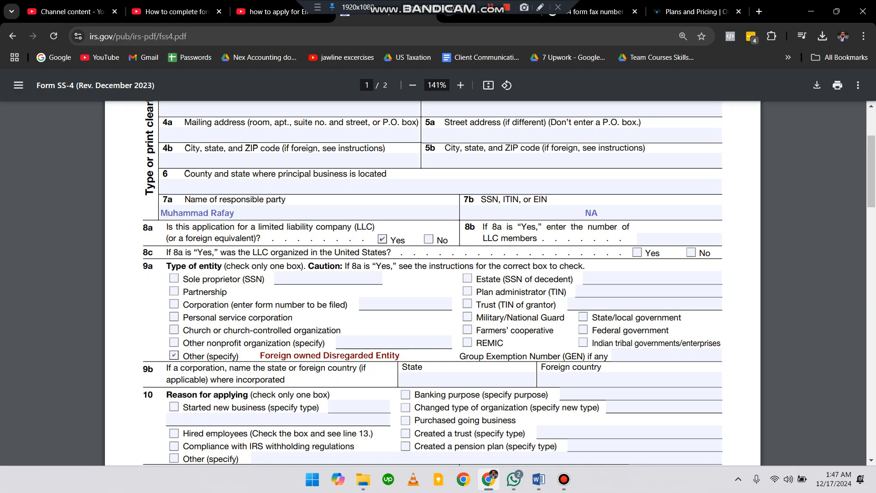
# Replace the specified entity type with Limited Liability \company.
pyautogui.press('BackSpace')
pyautogui.press('BackSpace')
pyautogui.press('BackSpace')
pyautogui.press('BackSpace')
pyautogui.press('BackSpace')
pyautogui.press('BackSpace')
pyautogui.press('BackSpace')
pyautogui.press('BackSpace')
pyautogui.press('BackSpace')
pyautogui.press('BackSpace')
pyautogui.press('BackSpace')
pyautogui.press('BackSpace')
pyautogui.press('BackSpace')
pyautogui.press('BackSpace')
pyautogui.press('BackSpace')
pyautogui.press('BackSpace')
pyautogui.press('BackSpace')
pyautogui.press('BackSpace')
pyautogui.press('BackSpace')
pyautogui.press('BackSpace')
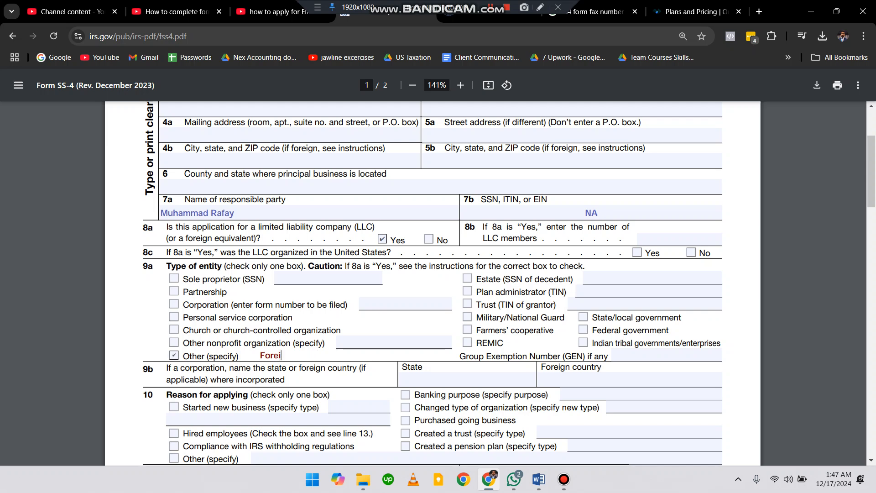
pyautogui.write('Limited Liability \\comp')
pyautogui.press('BackSpace')
pyautogui.write('pany')
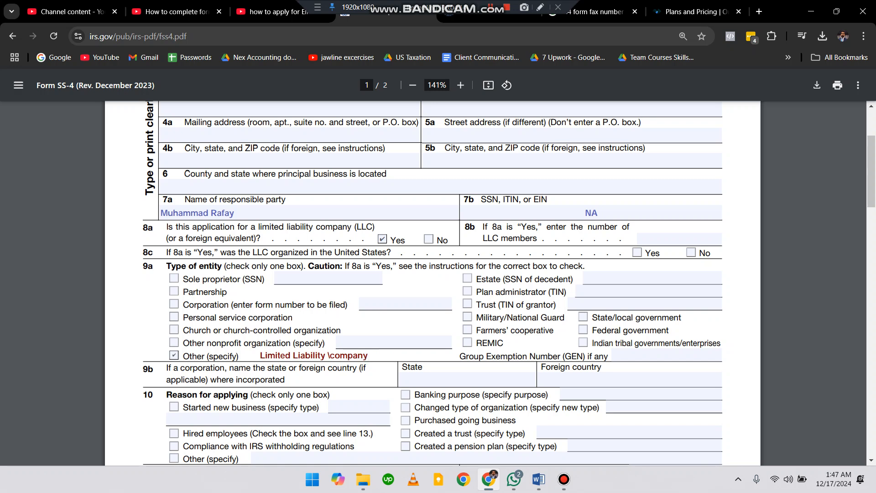
# Check Started new business as the reason for applying on line 10.
pyautogui.scroll(-3, 433, 283)
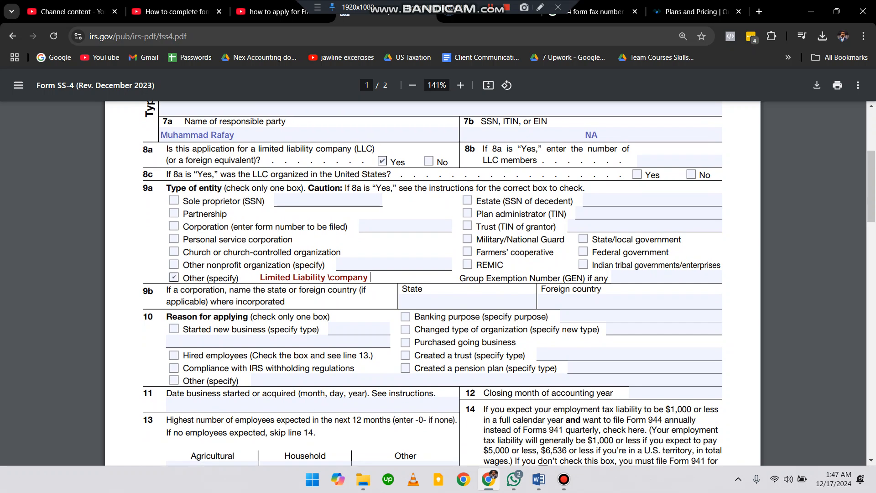
pyautogui.click(174, 329)
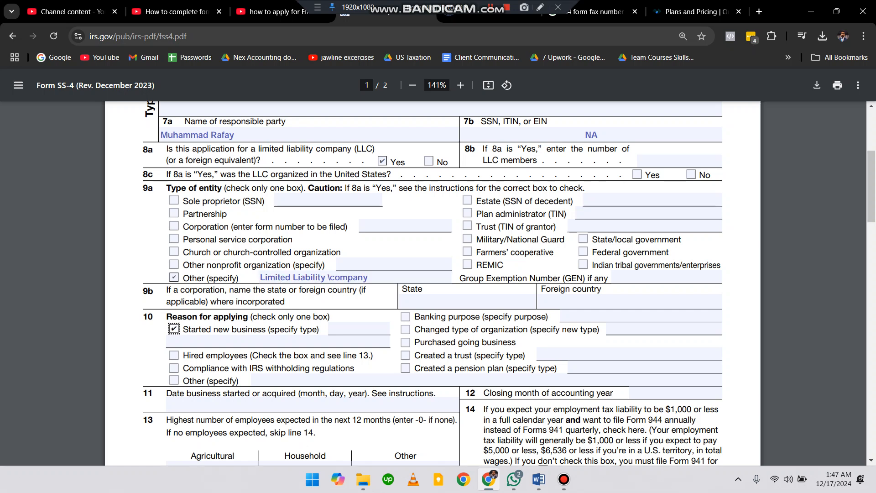
pyautogui.click(356, 328)
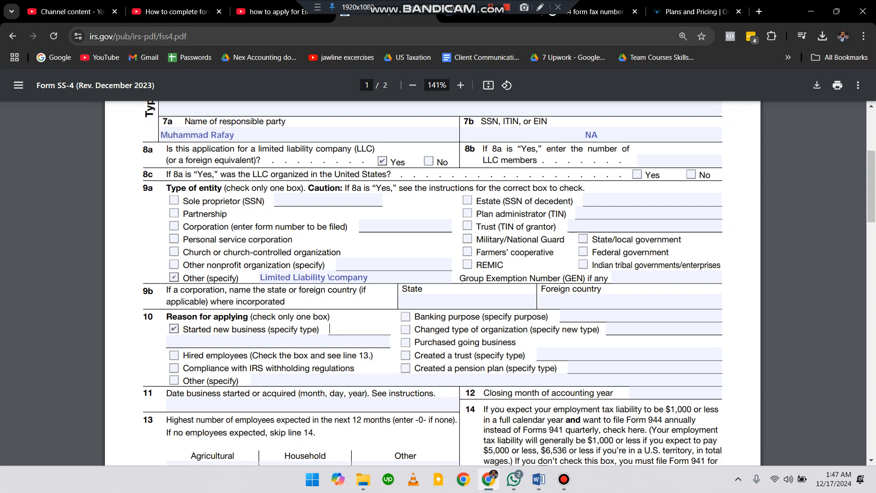
# Enter december as the closing month of accounting year on line 12.
pyautogui.scroll(-3, 433, 283)
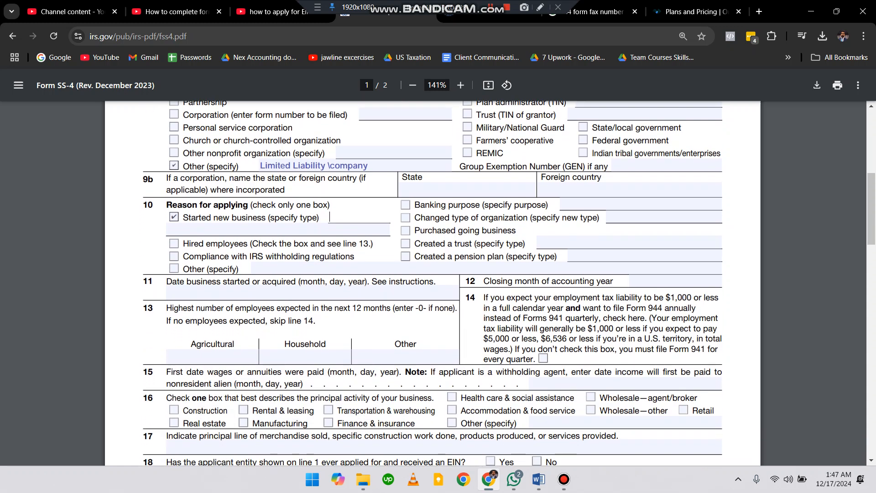
pyautogui.moveTo(166, 281); pyautogui.dragTo(284, 282)
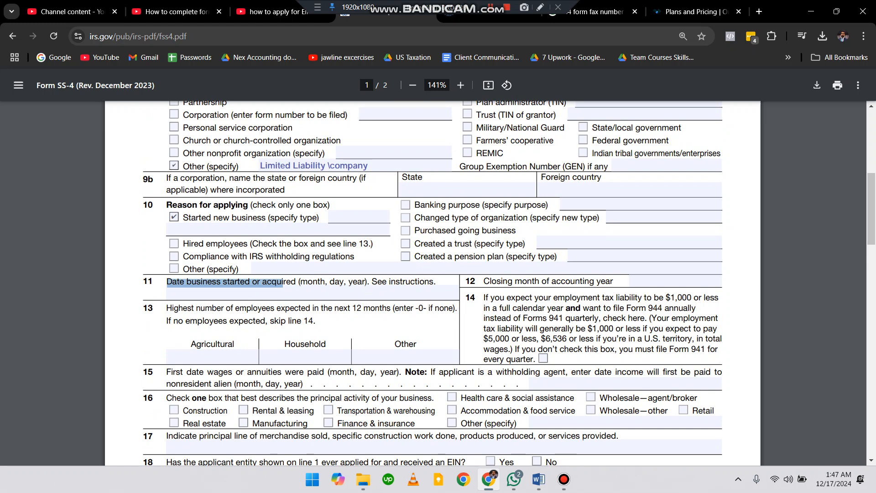
pyautogui.click(657, 281)
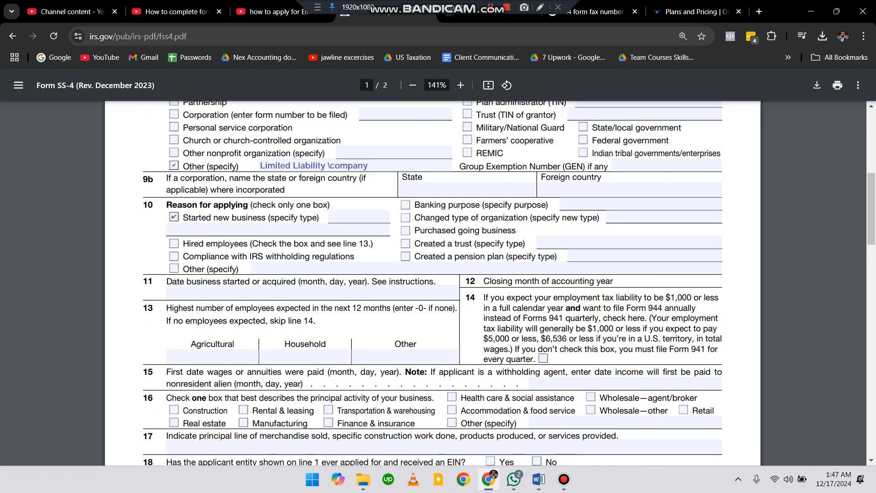
pyautogui.write('december')
pyautogui.scroll(-3, 433, 283)
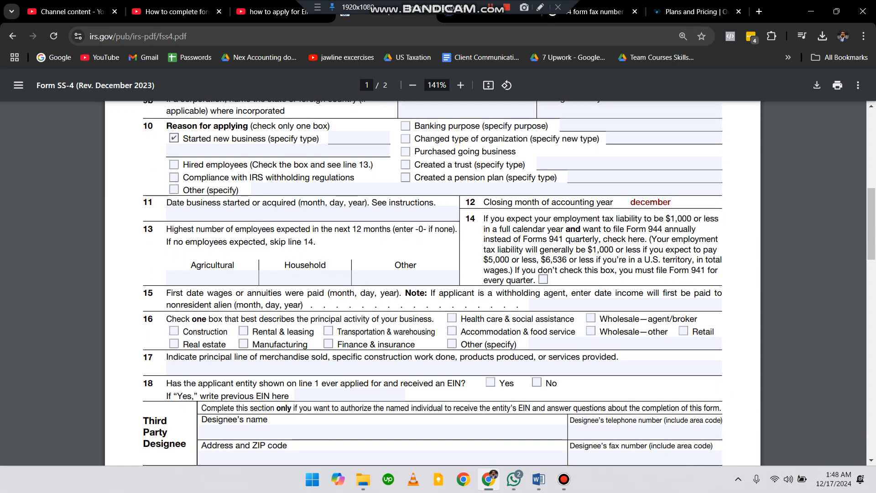
pyautogui.scroll(-2, 432, 282)
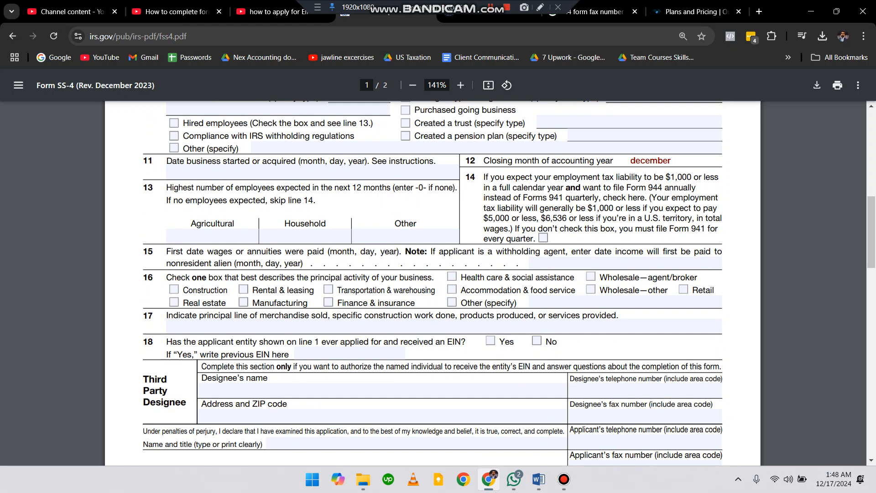
# Check Finance & insurance as the principal activity of the business on line 16.
pyautogui.click(329, 302)
pyautogui.scroll(-1, 328, 302)
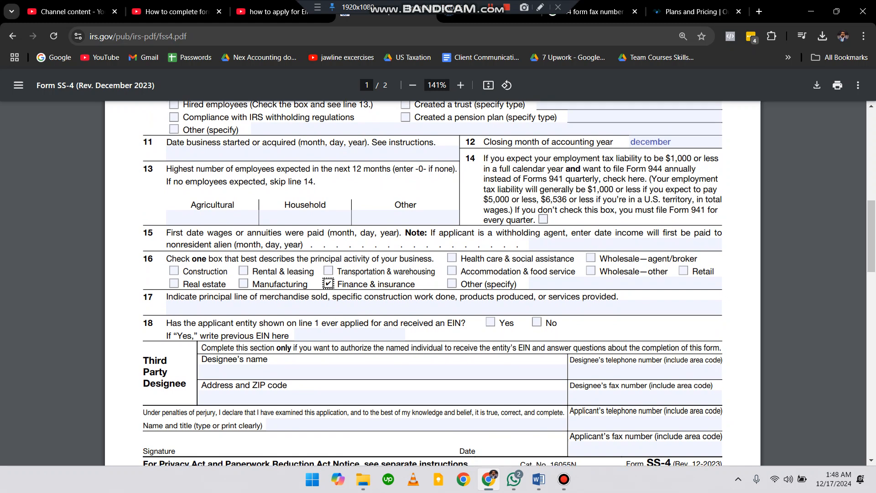
pyautogui.click(329, 294)
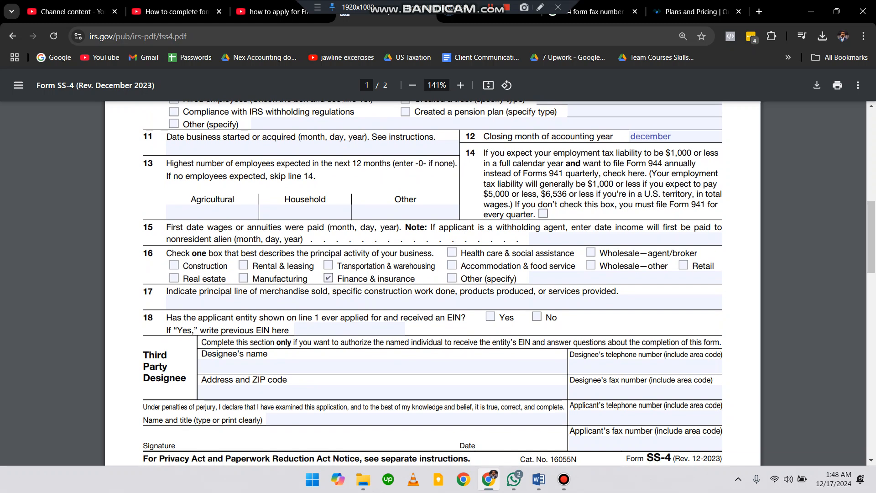
pyautogui.scroll(-3, 433, 283)
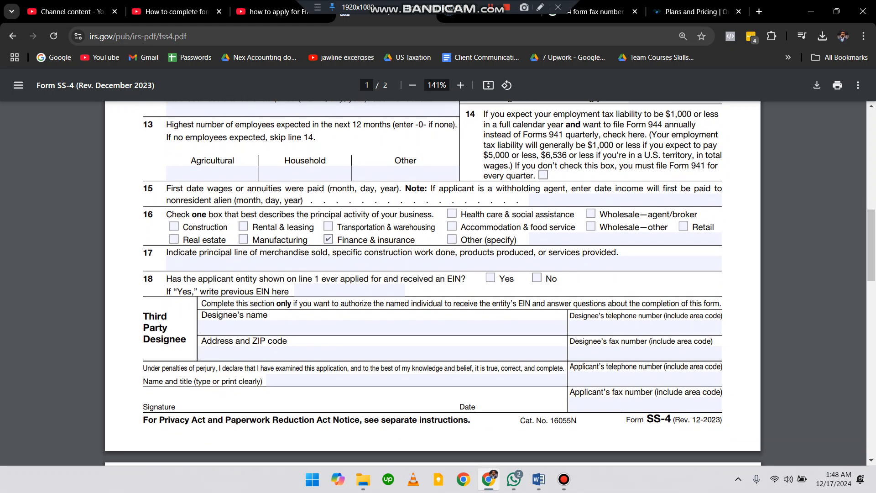
pyautogui.click(383, 297)
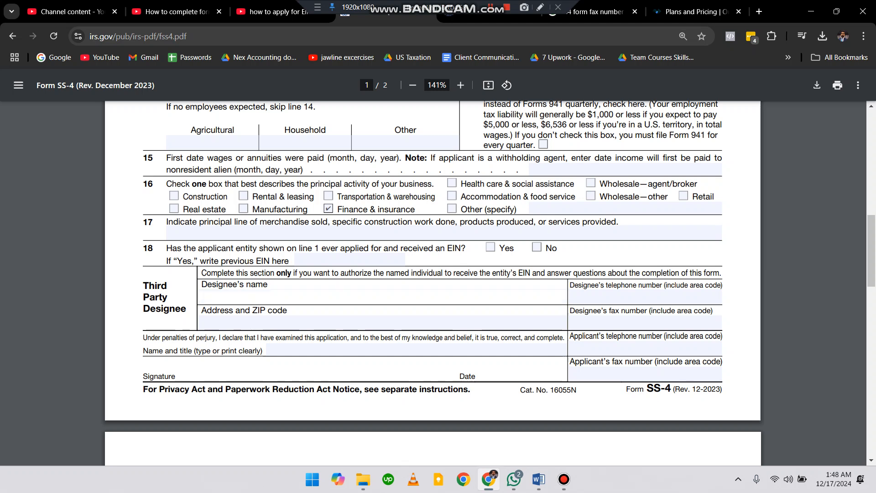
pyautogui.press('Tab')
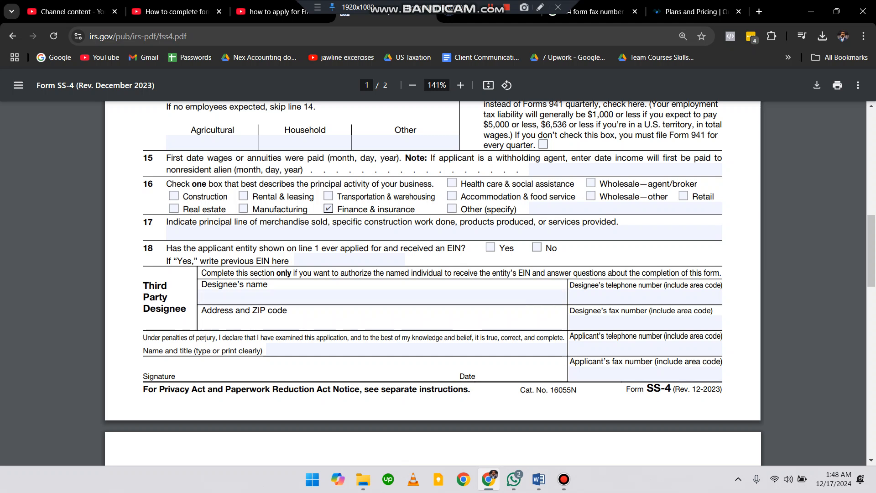
pyautogui.press('Tab')
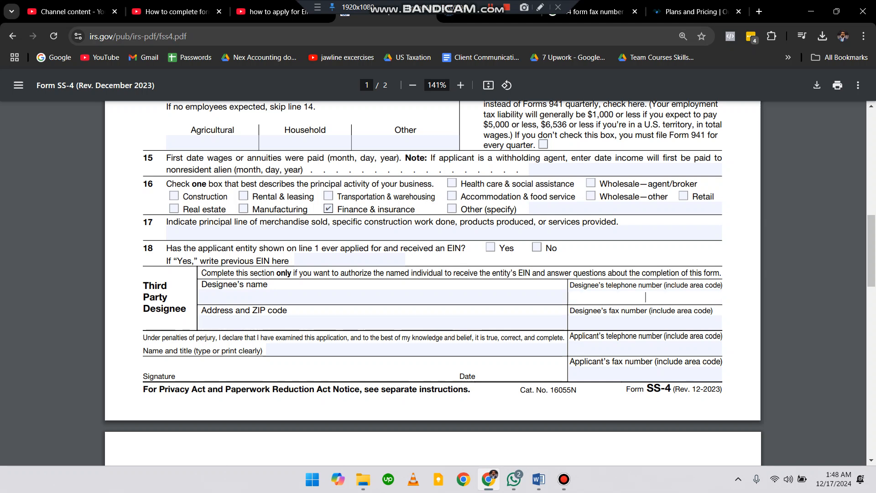
pyautogui.press('Tab')
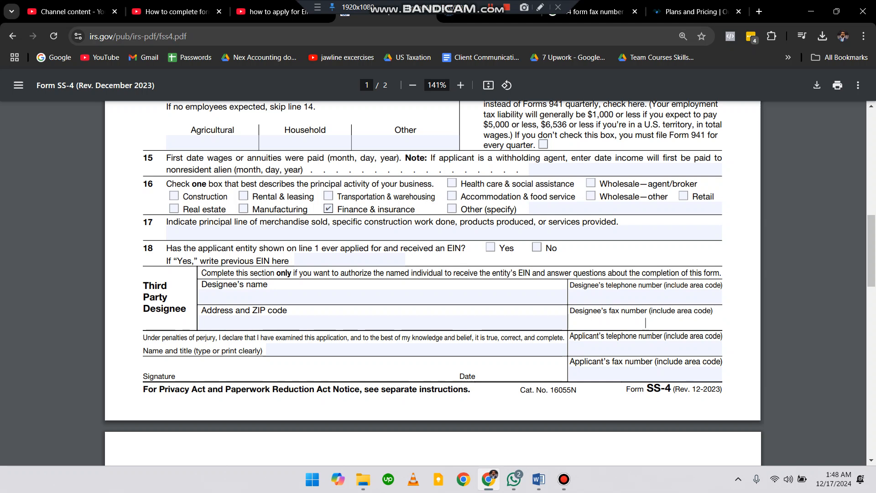
pyautogui.press('Tab')
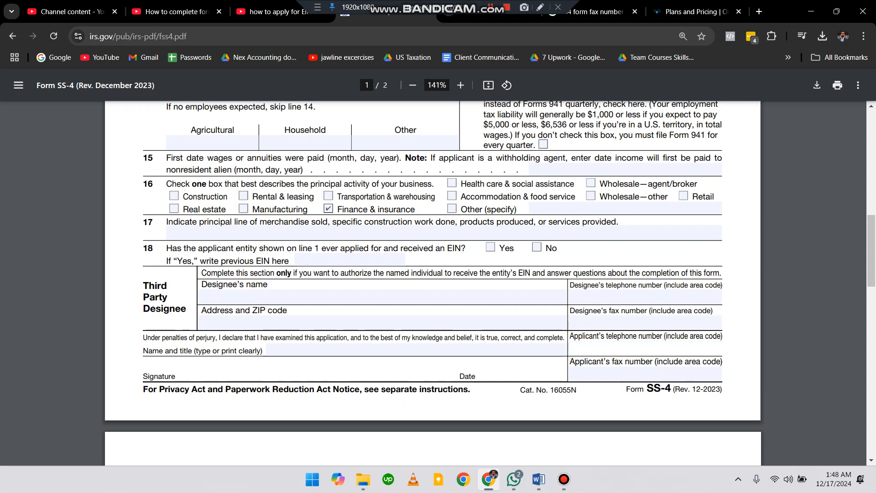
pyautogui.press('Escape')
pyautogui.click(646, 374)
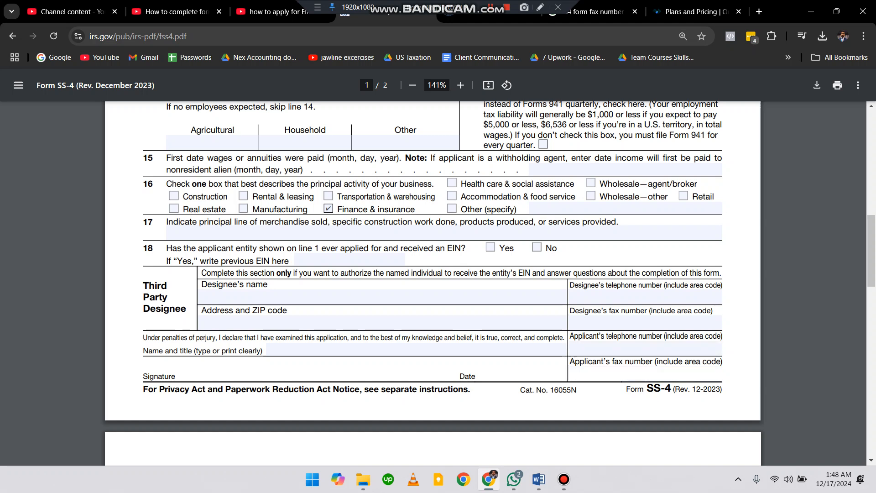